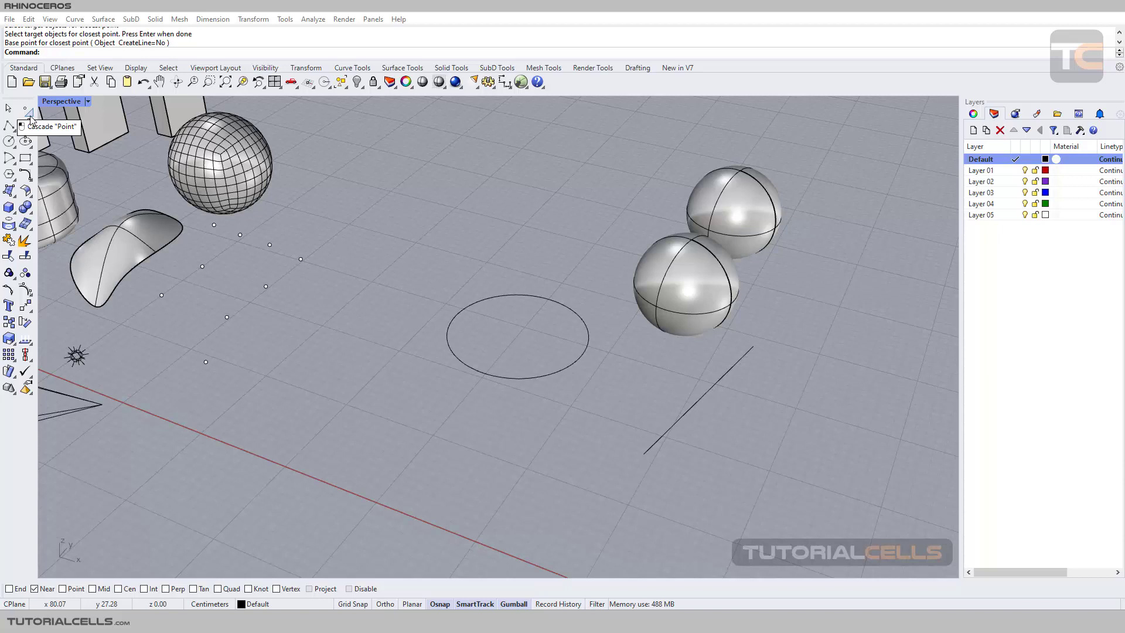
- Tear the Point flyout off the left toolbar into a floating Point toolbar
click(30, 116)
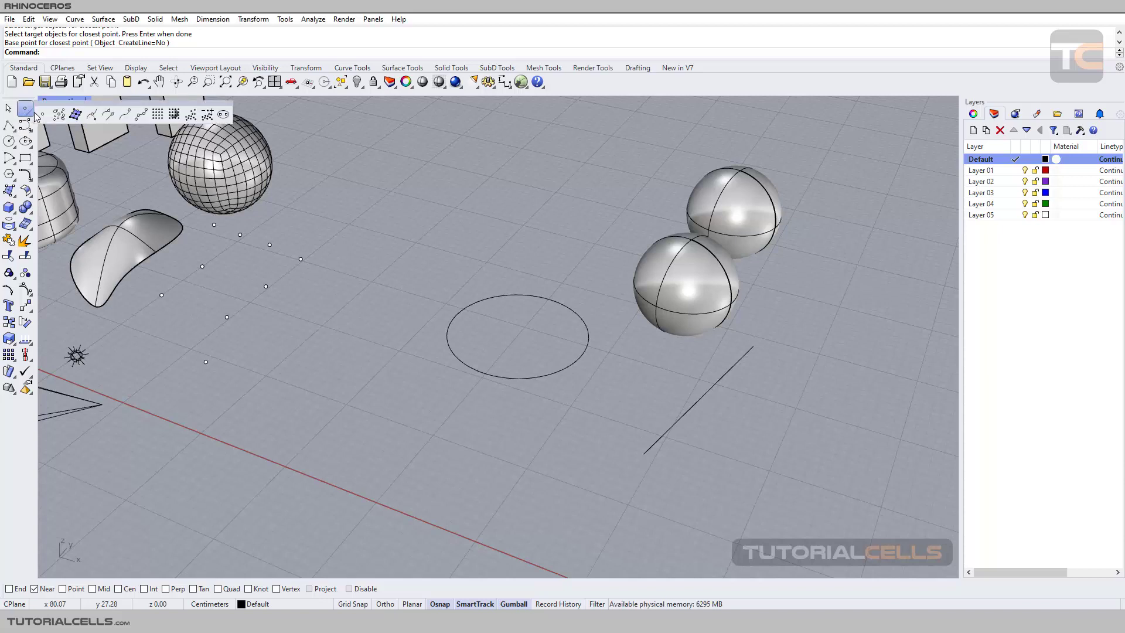
drag(54, 113, 306, 112)
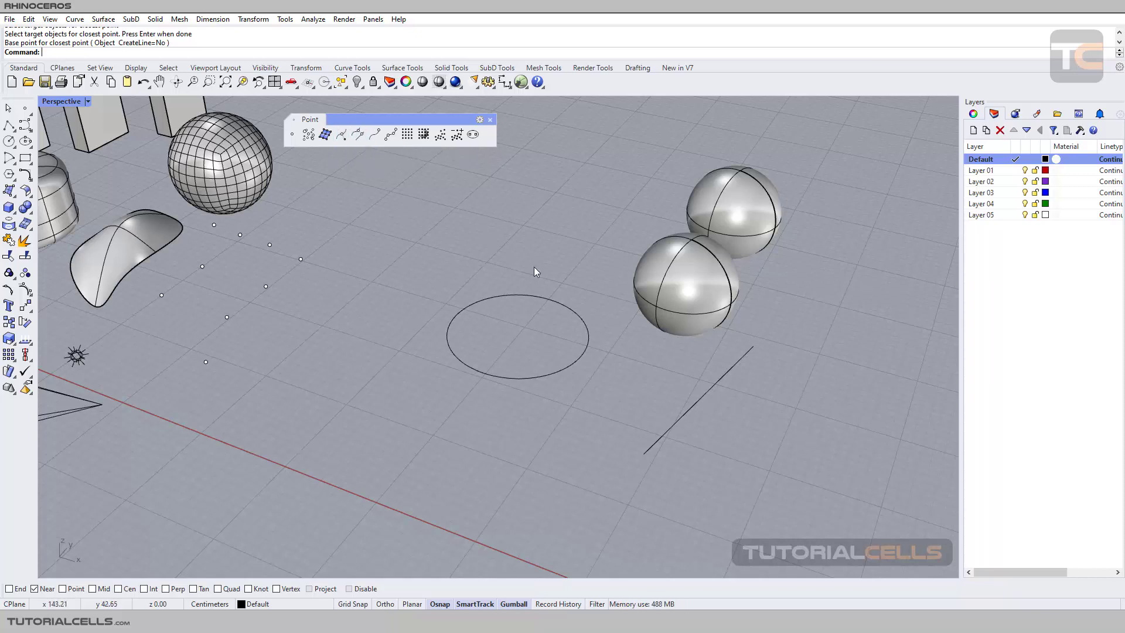
- Frame and test-select the circle, line and both spheres, deselect them, then launch ClosestPt
shift+right_drag(592, 283, 577, 284)
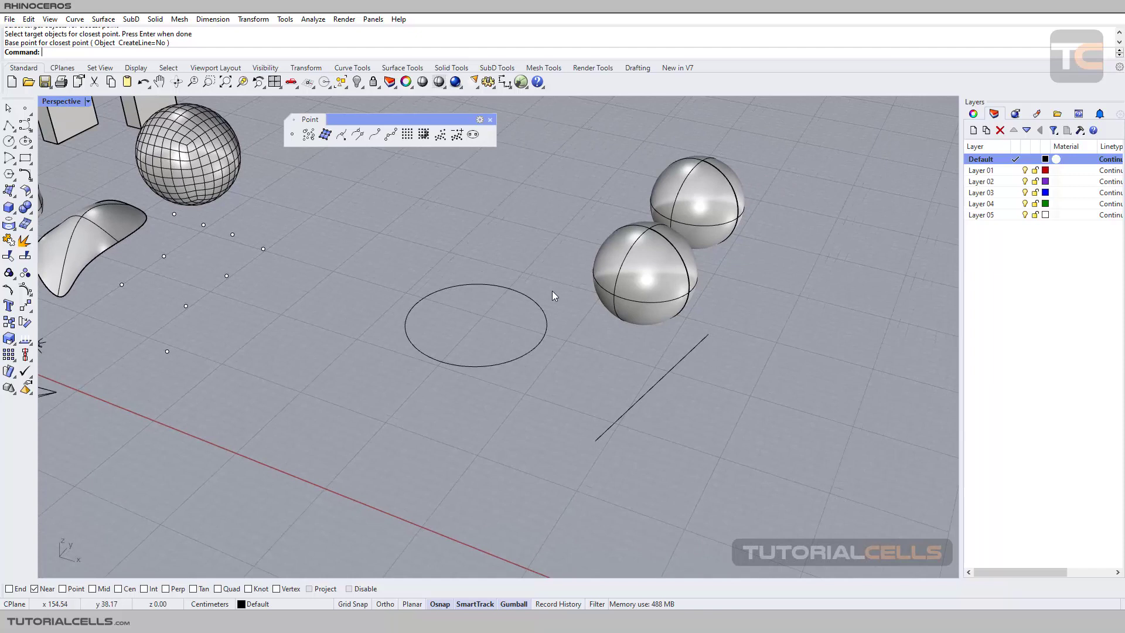
click(540, 308)
click(630, 408)
click(657, 275)
click(702, 209)
click(603, 194)
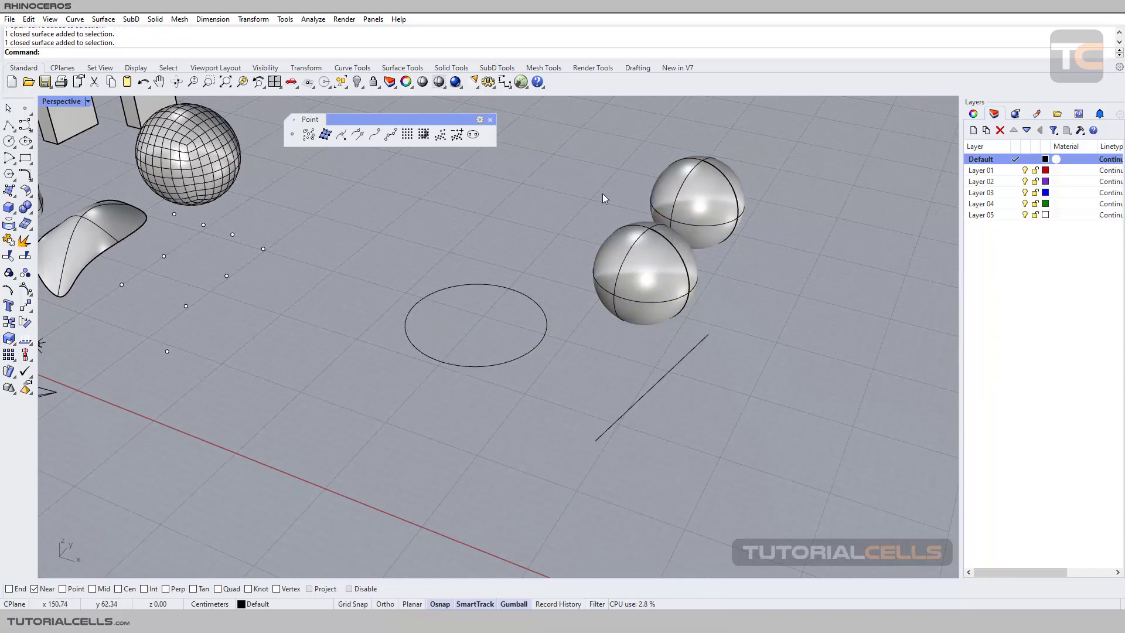
click(628, 247)
click(686, 189)
click(630, 196)
click(342, 140)
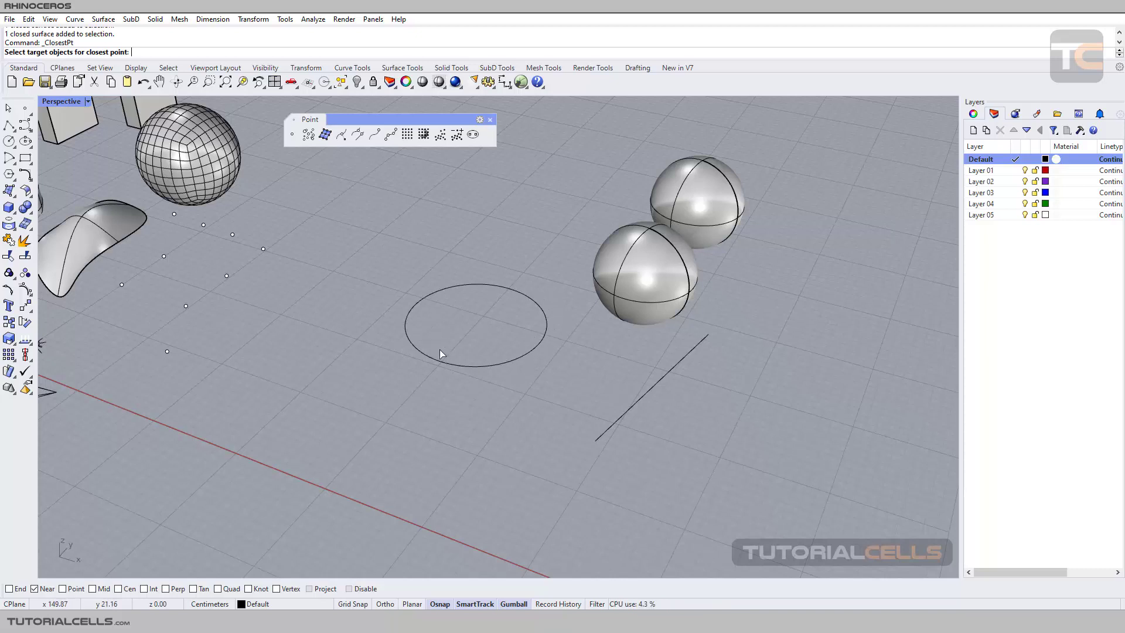
- Target the circle and pick a base point on the line, creating a closest point 15.33 cm away
click(474, 288)
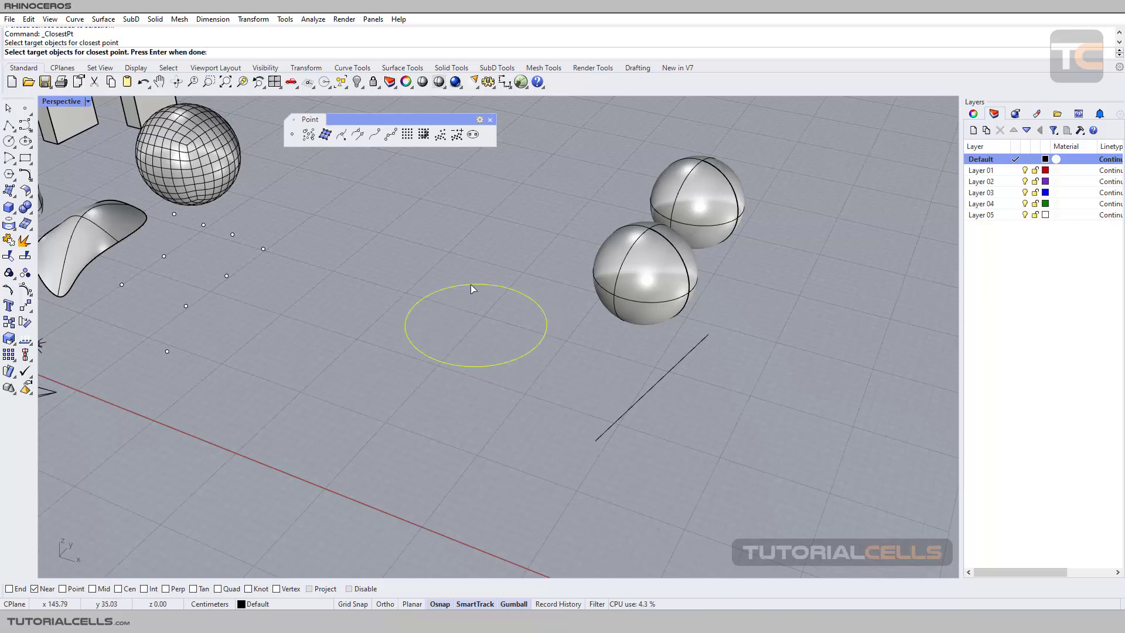
key(Return)
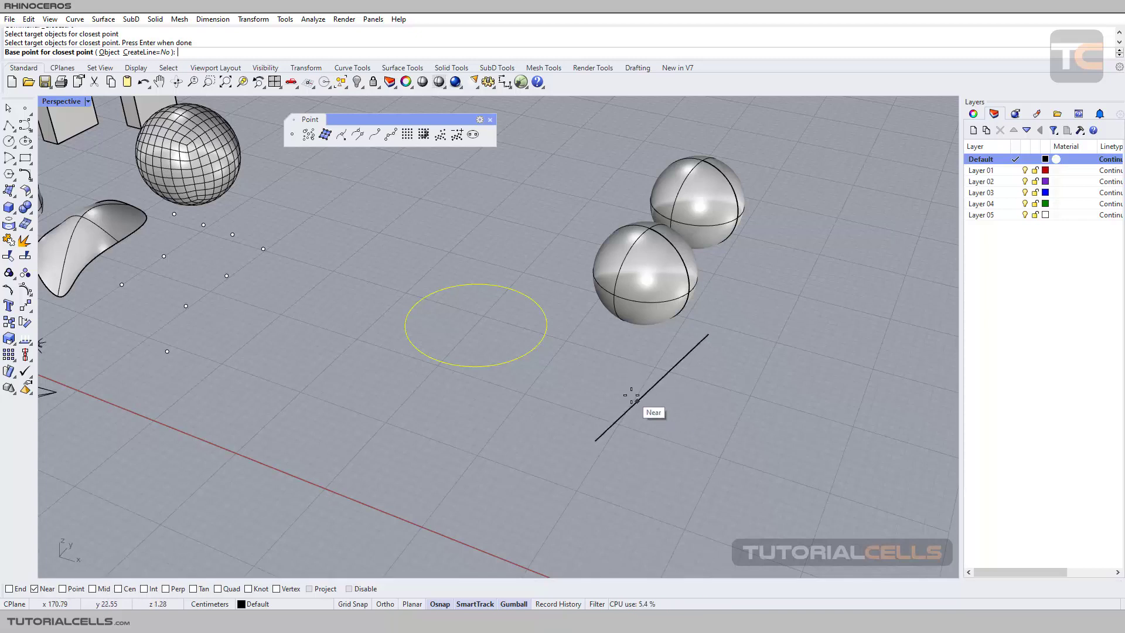
click(679, 363)
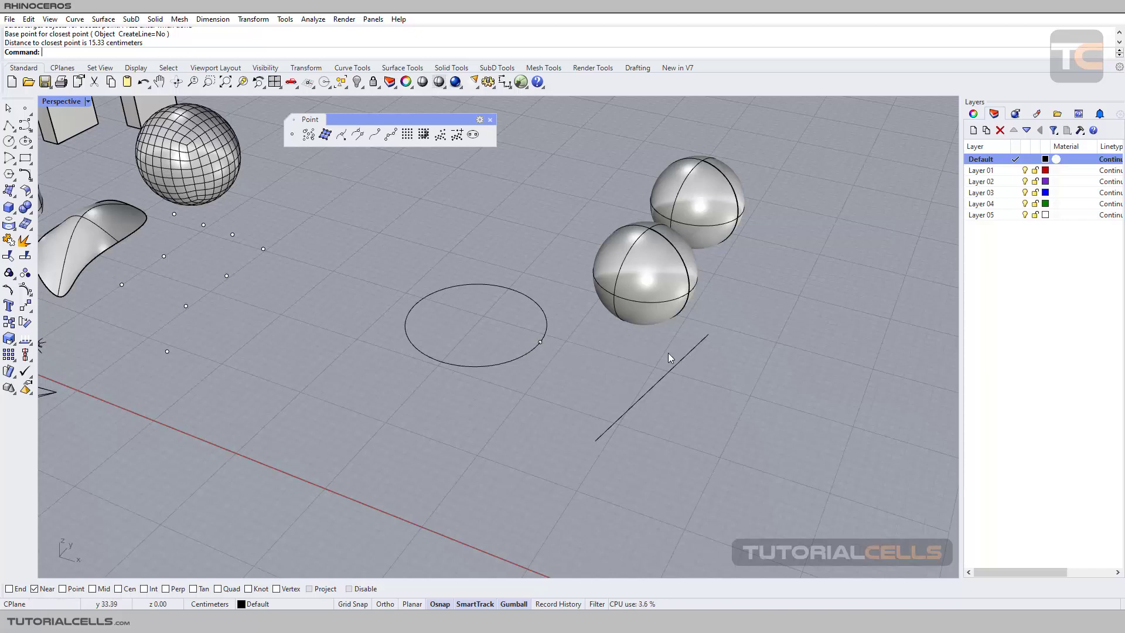
click(540, 342)
- Delete the closest point and rerun ClosestPt
key(Delete)
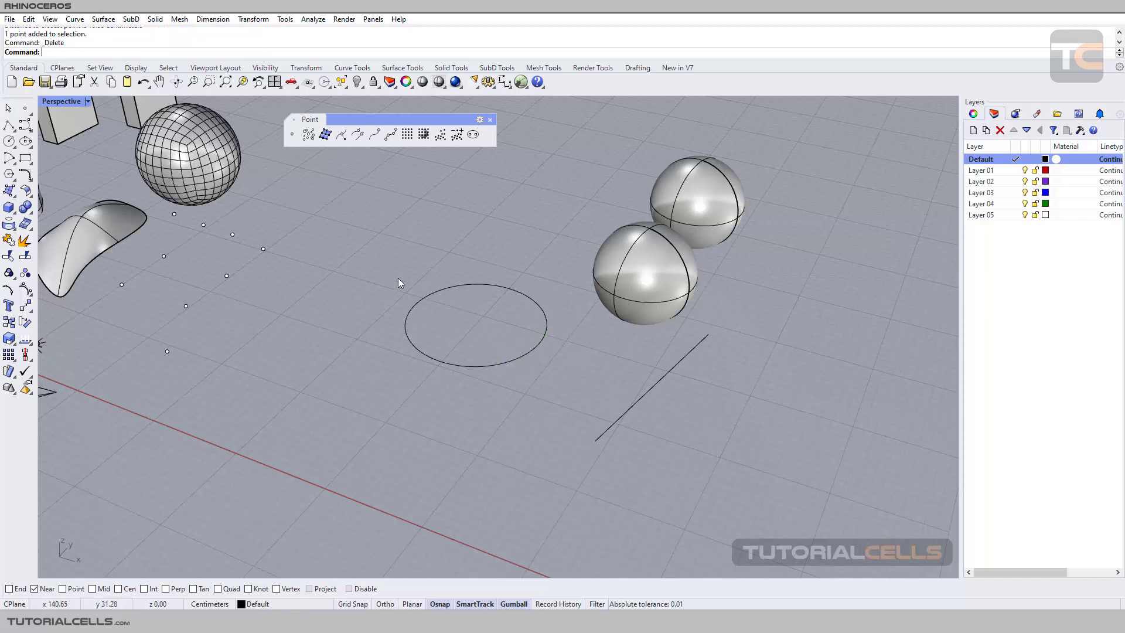
key(ctrl+shift+c)
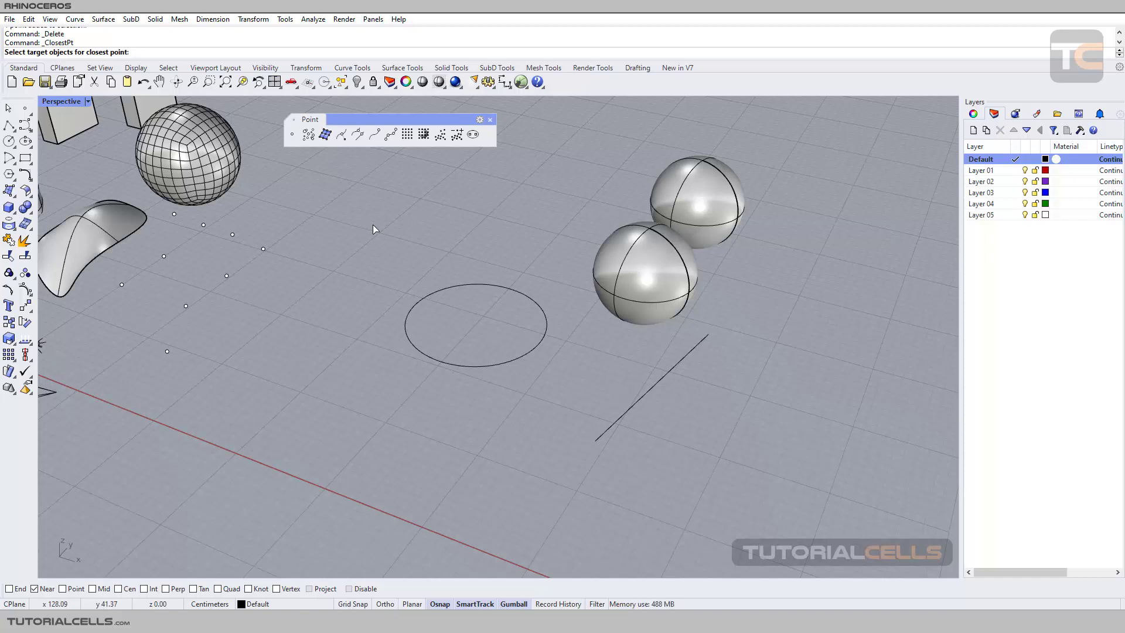
- With CreateLine=Yes, connect a point near the line's lower end to the circle (14.28 cm)
click(541, 303)
key(Return)
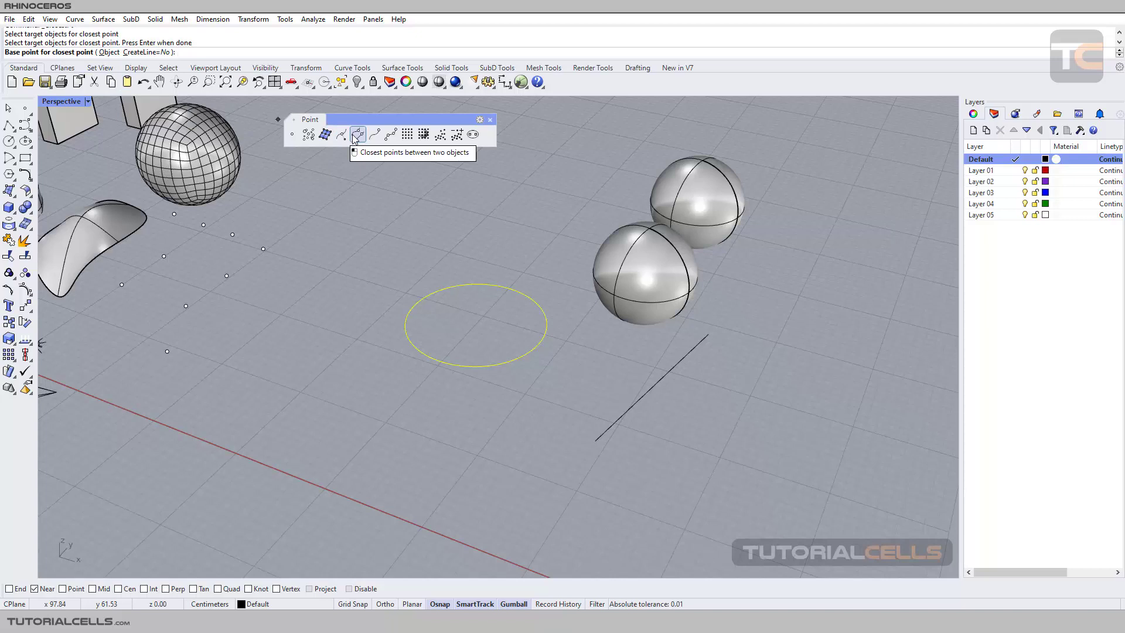
click(143, 52)
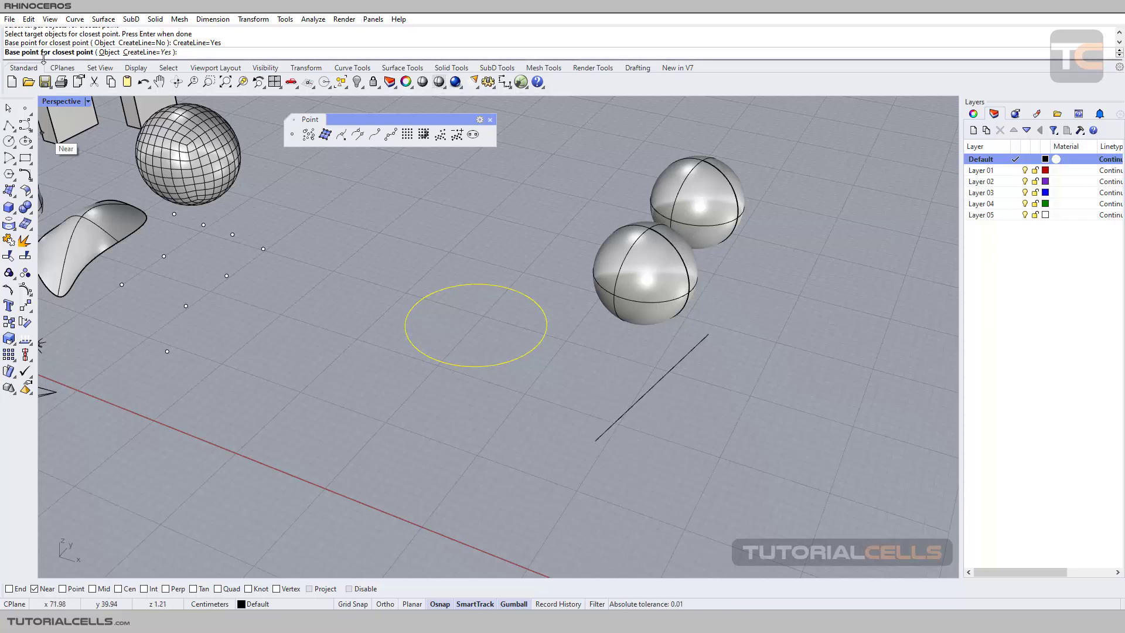
click(604, 431)
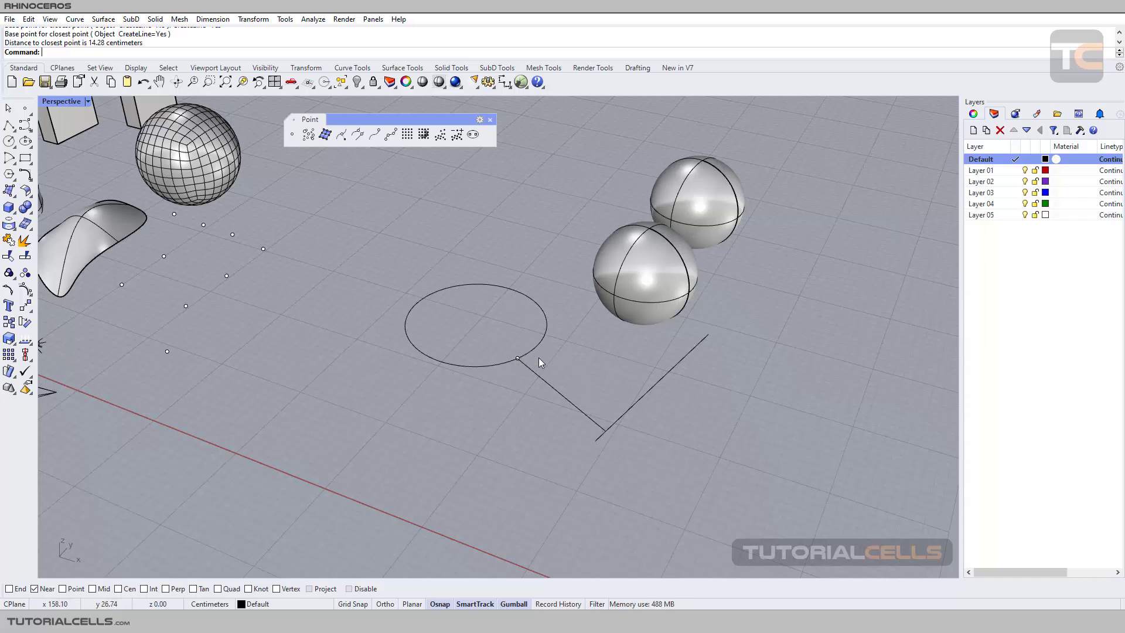
click(542, 379)
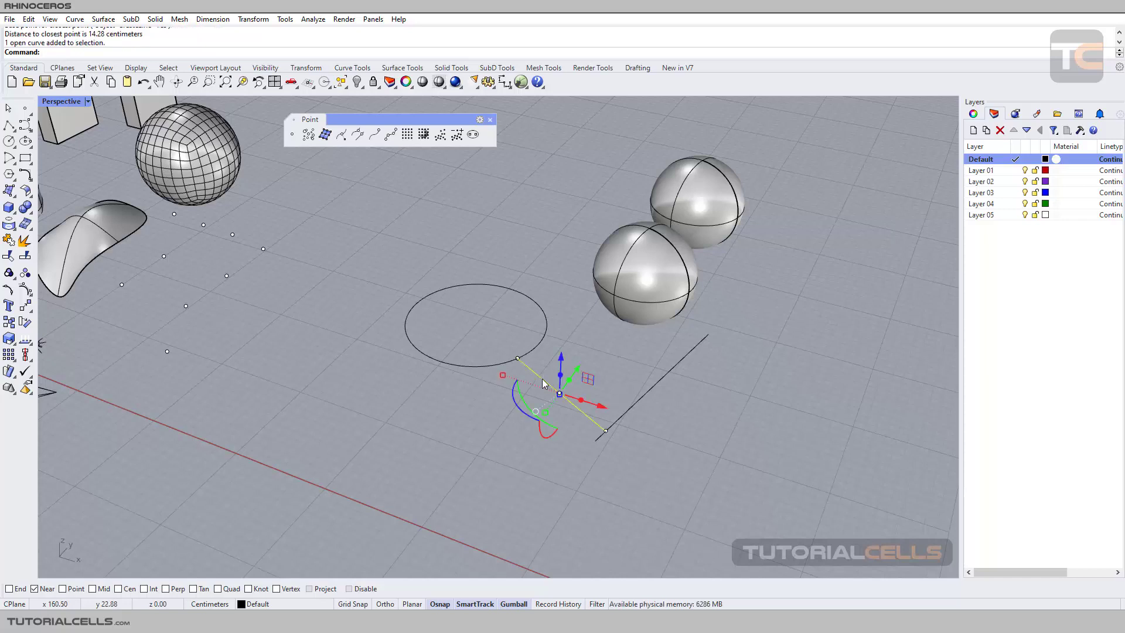
- Delete the 14.28 cm connector and the leftover point on the circle
key(Delete)
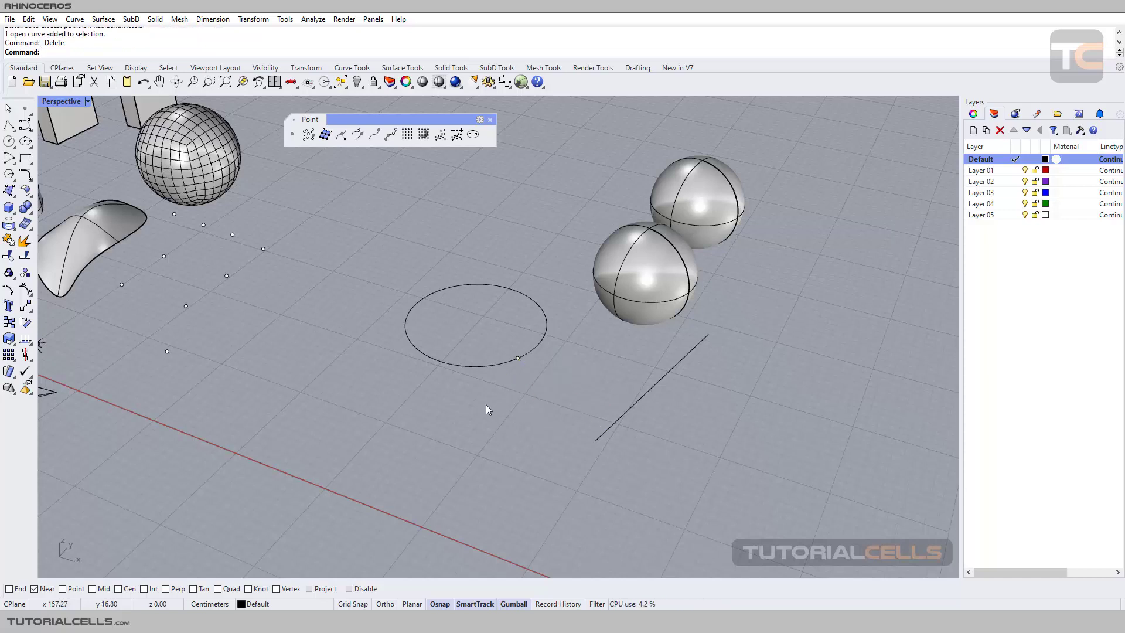
click(517, 358)
key(Delete)
- Orbit the view and check the circle by selecting and deselecting it
right_drag(556, 364, 614, 370)
click(571, 371)
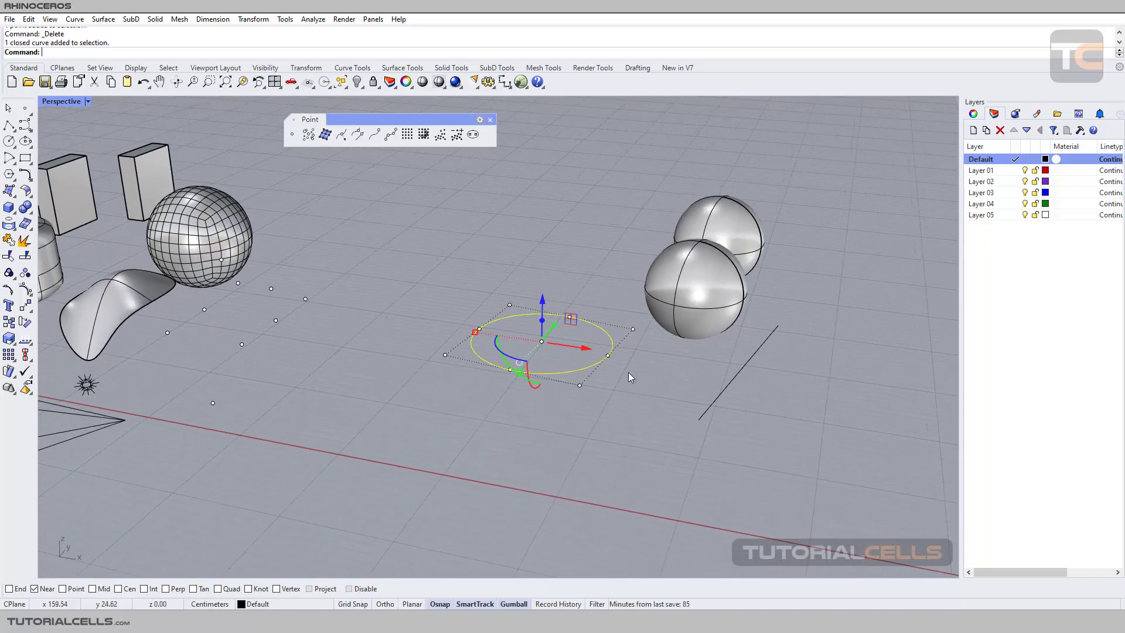
click(460, 286)
right_drag(600, 367, 420, 230)
click(594, 386)
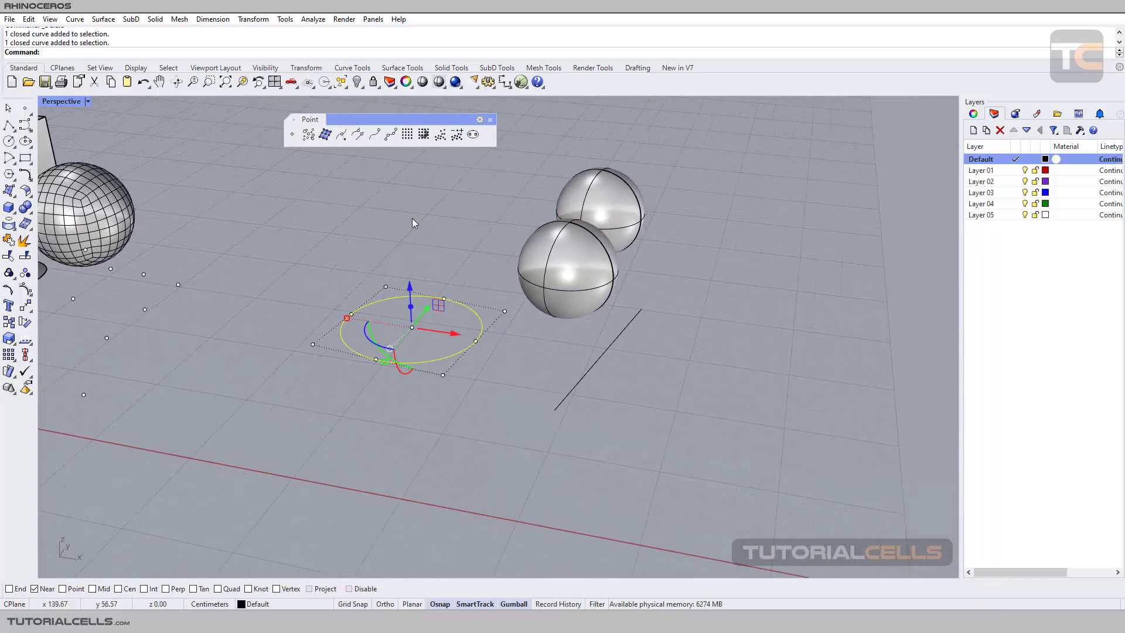
key(Escape)
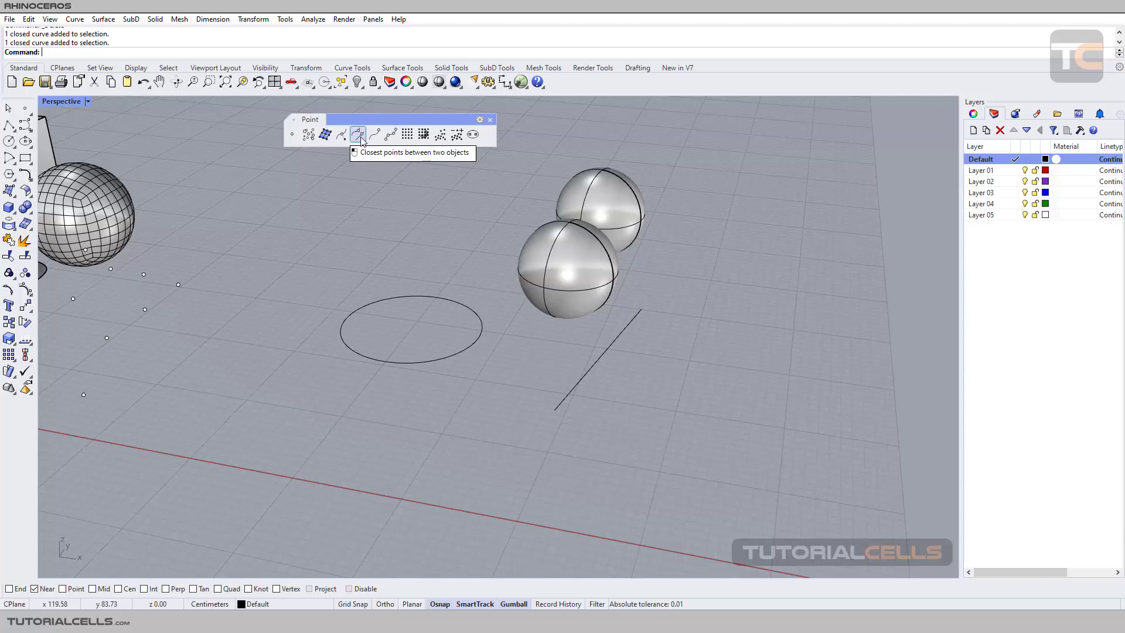
- Run ClosestPt on the circle with the Object option, linking it to the straight line at 14.00 cm
click(361, 138)
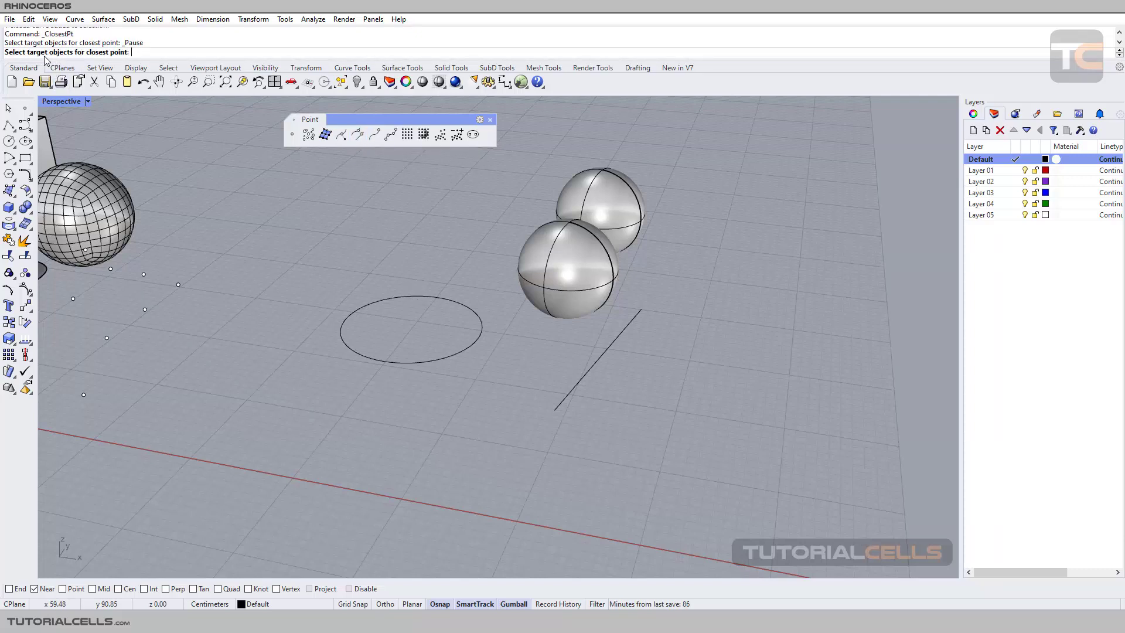
click(482, 337)
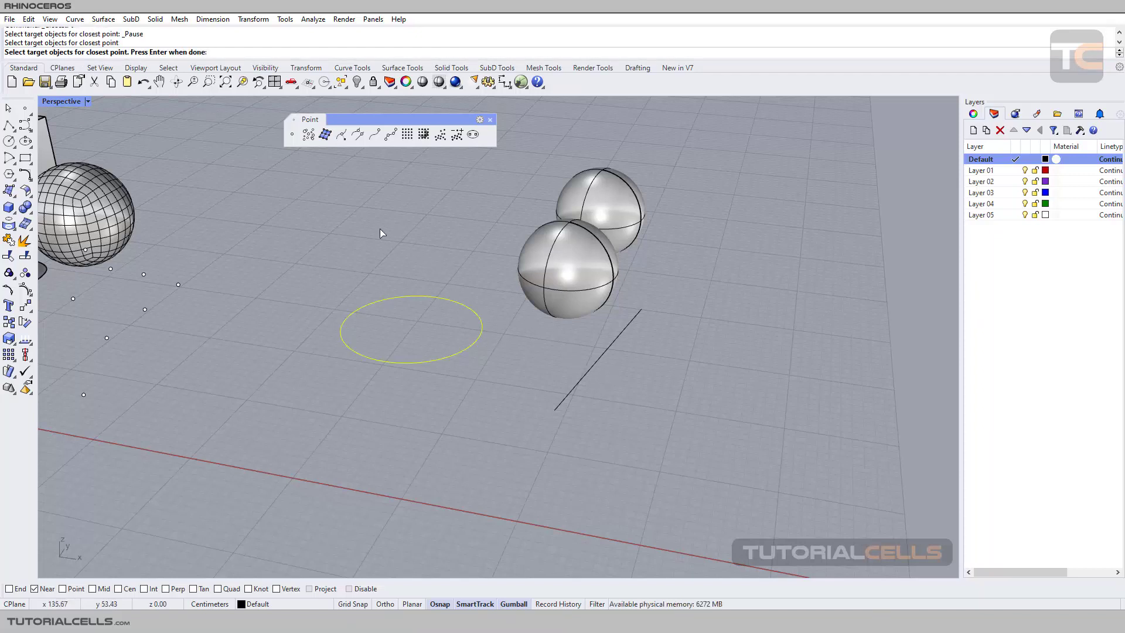
key(Return)
click(125, 52)
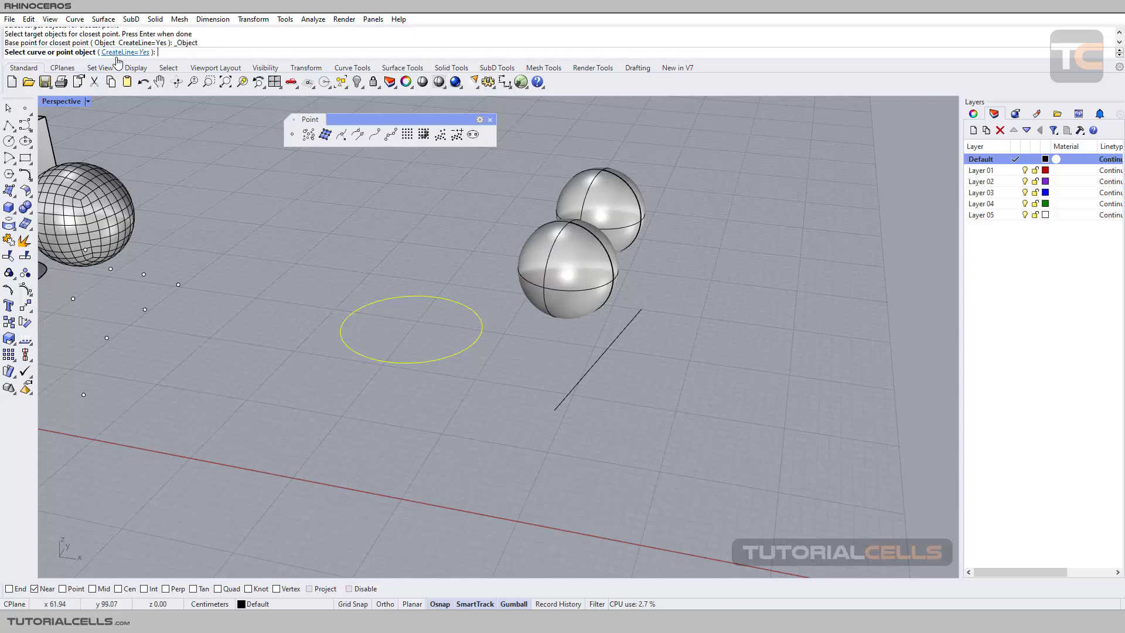
click(578, 381)
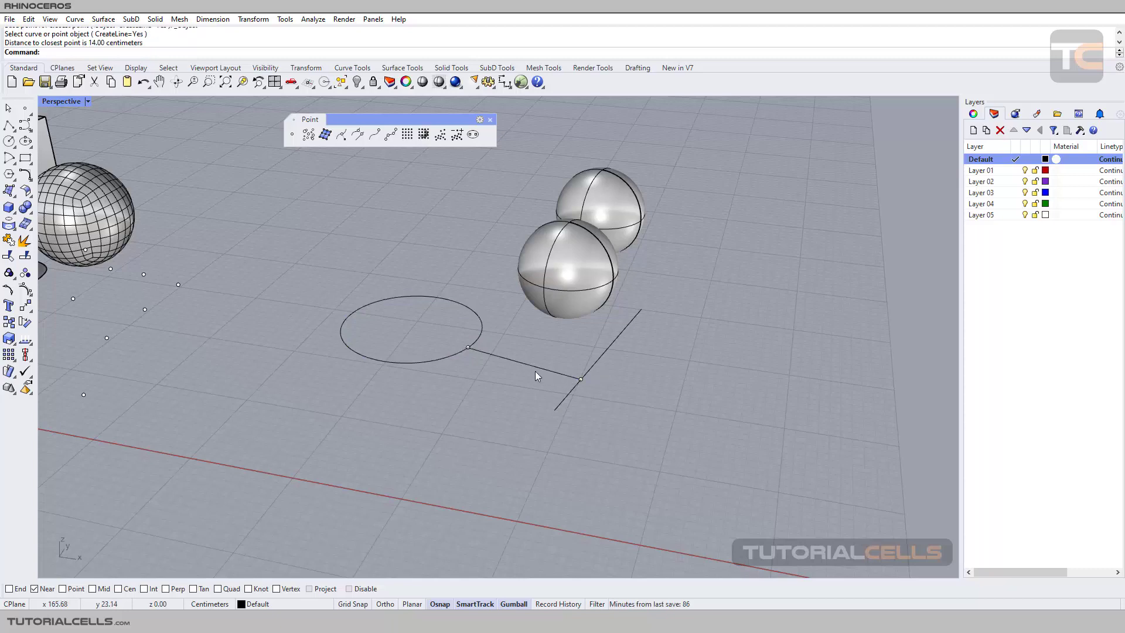
scroll(518, 388, down, 5)
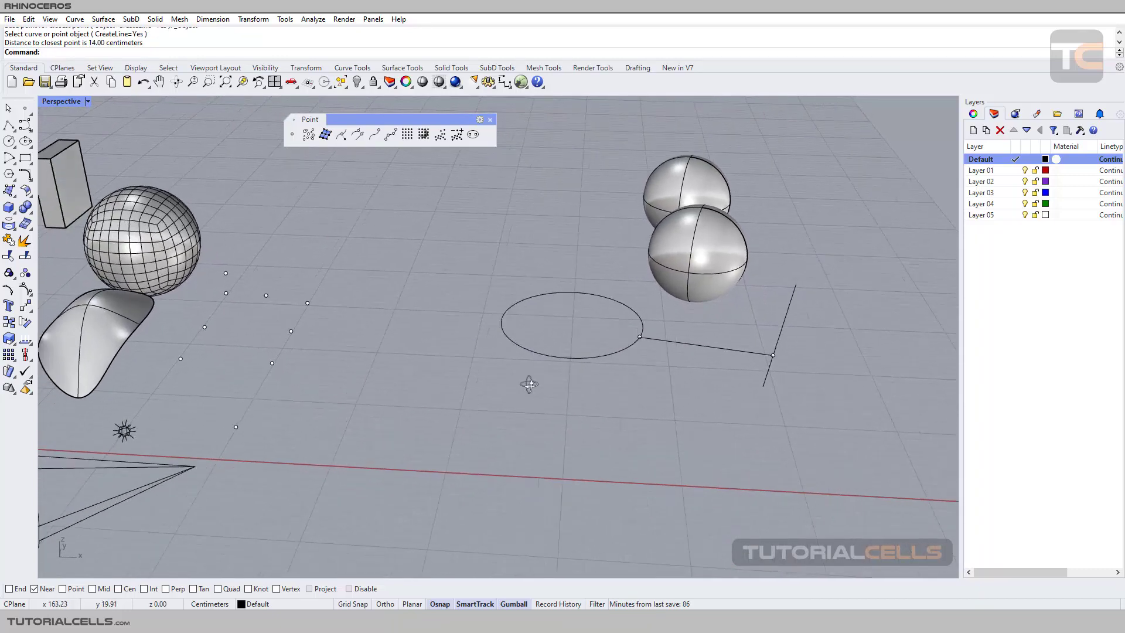
scroll(505, 381, up, 5)
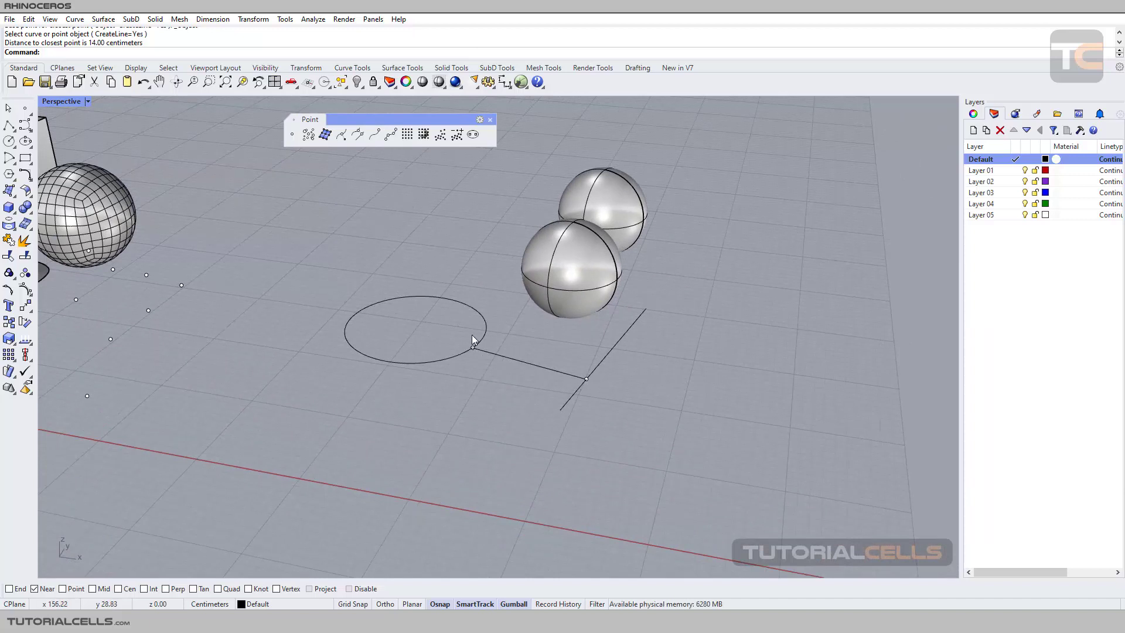
- Orbit and select the front, right and left spheres to inspect them, then clear the selection
click(607, 305)
mouse_move(607, 305)
right_down()
mouse_move(389, 331)
mouse_move(532, 371)
mouse_move(536, 304)
mouse_move(620, 321)
right_up()
click(619, 321)
click(561, 297)
click(629, 306)
click(531, 280)
click(618, 307)
click(525, 387)
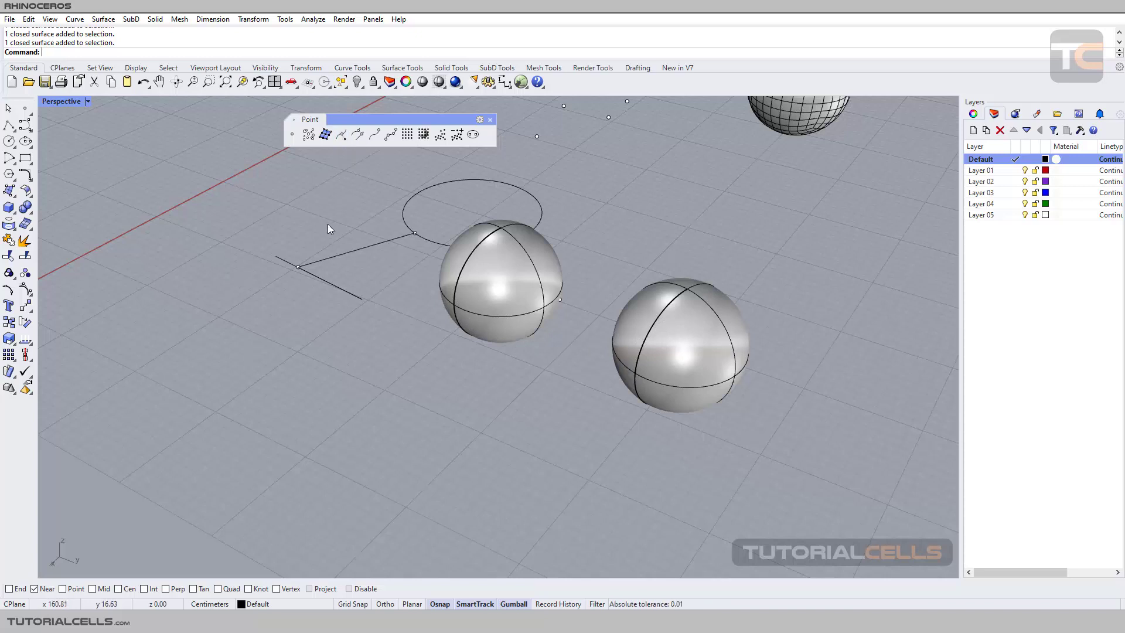
- Check the circle from a new angle, deselect it, and start ClosestPt again
click(442, 241)
right_drag(424, 253, 481, 258)
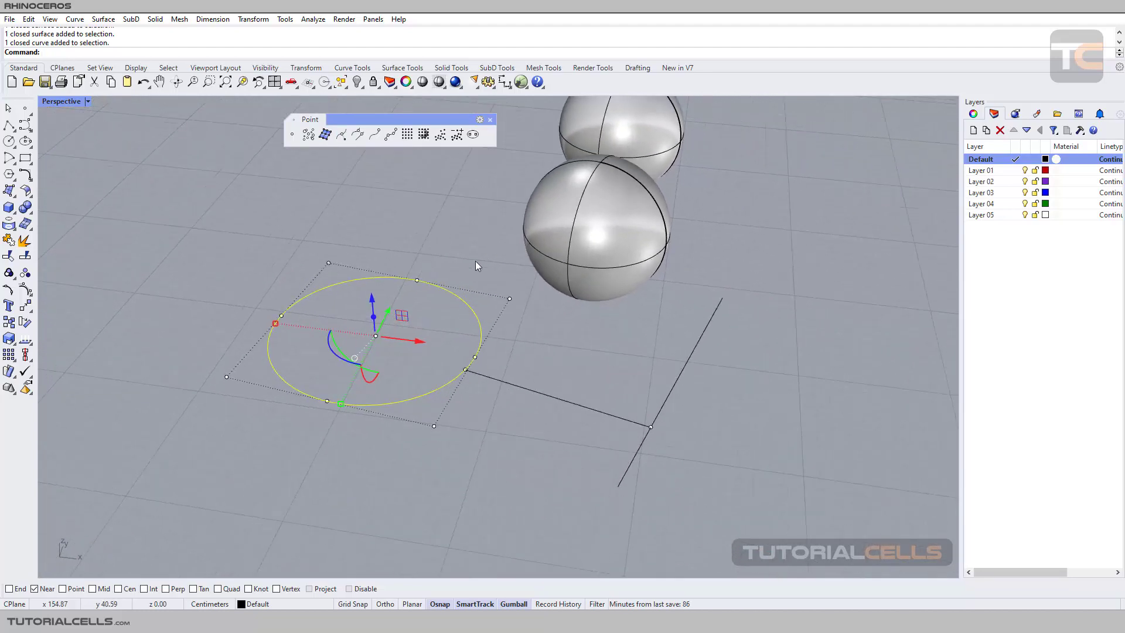
click(454, 216)
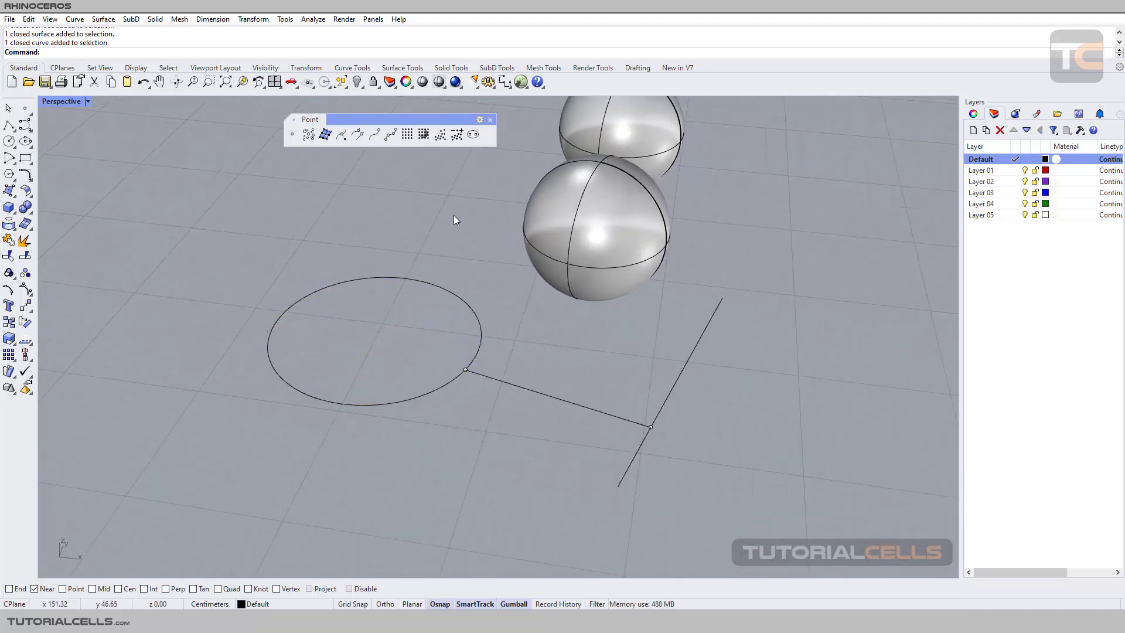
click(340, 138)
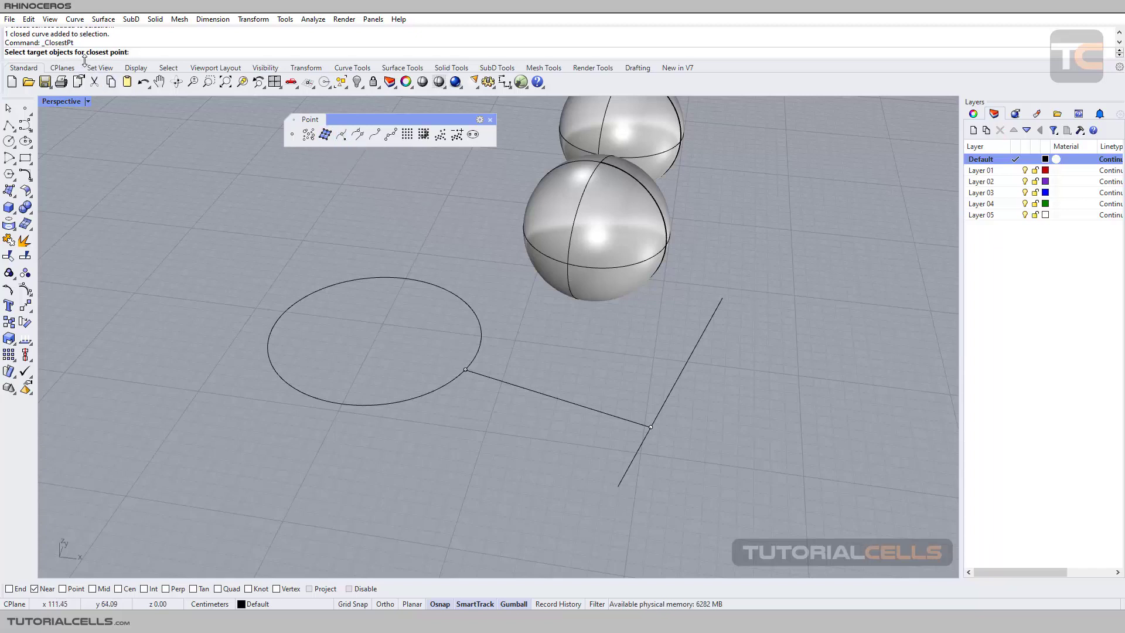
- Target the front sphere and pick a point on the circle, drawing a 6.38 cm connector
click(551, 226)
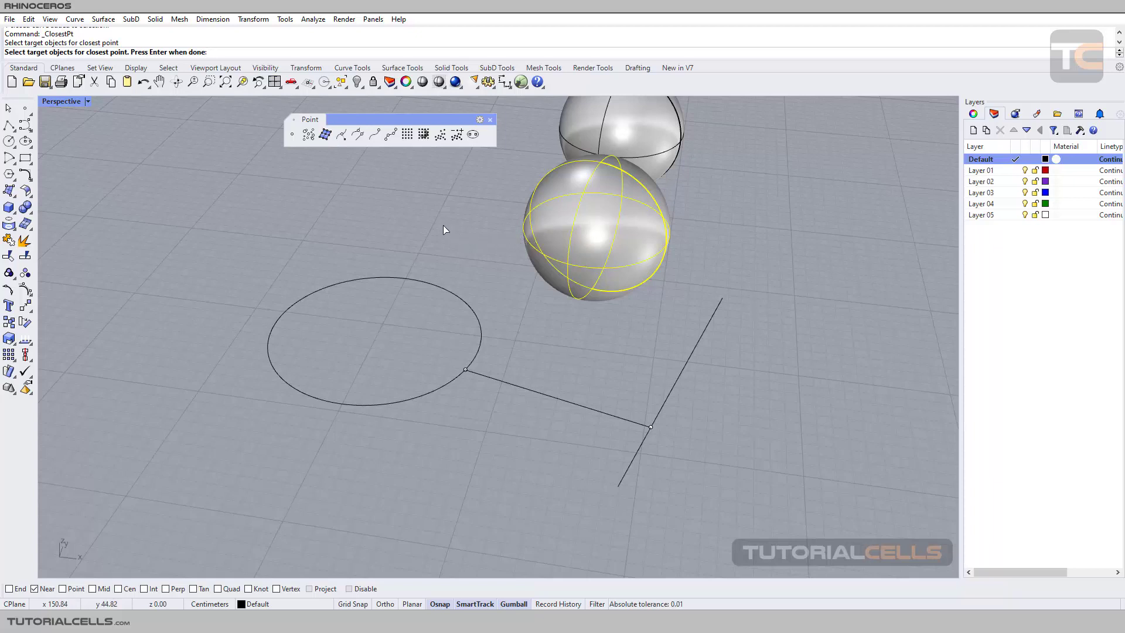
key(Return)
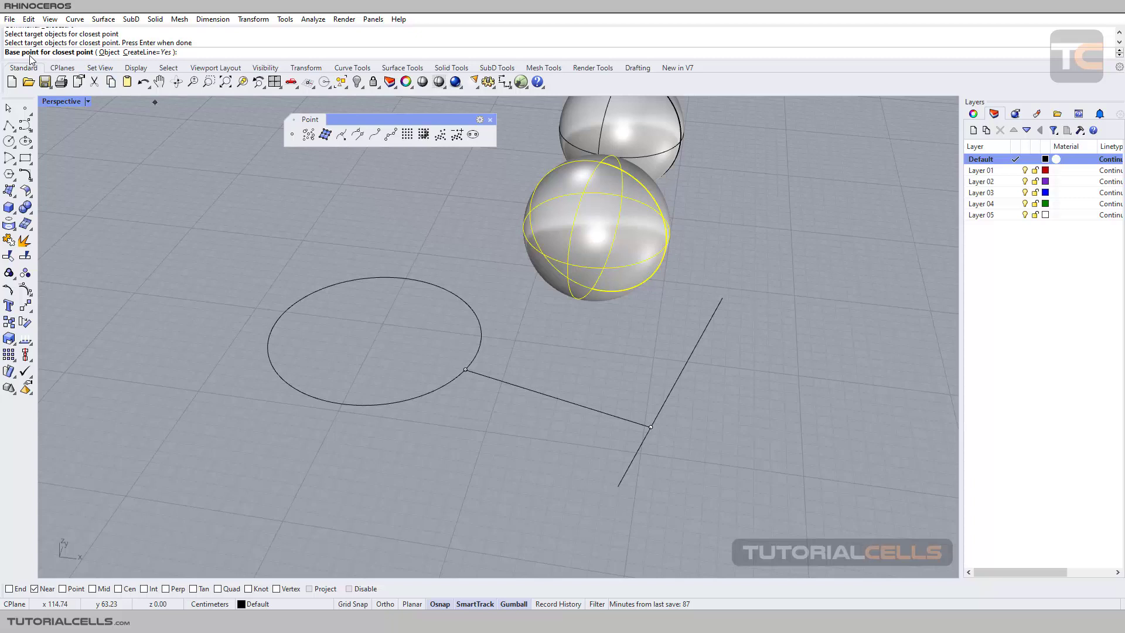
click(467, 303)
click(489, 290)
- Orbit around the sphere and circle to inspect the new connector, then clear the selection
right_drag(489, 290, 707, 236)
scroll(521, 306, up, 3)
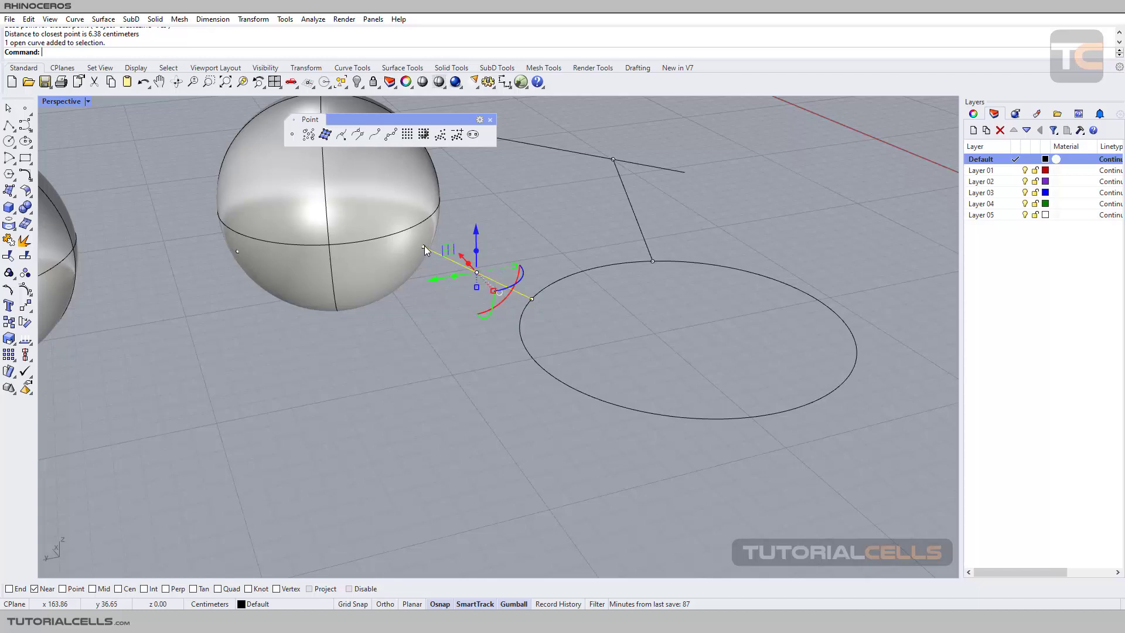
right_drag(537, 257, 420, 251)
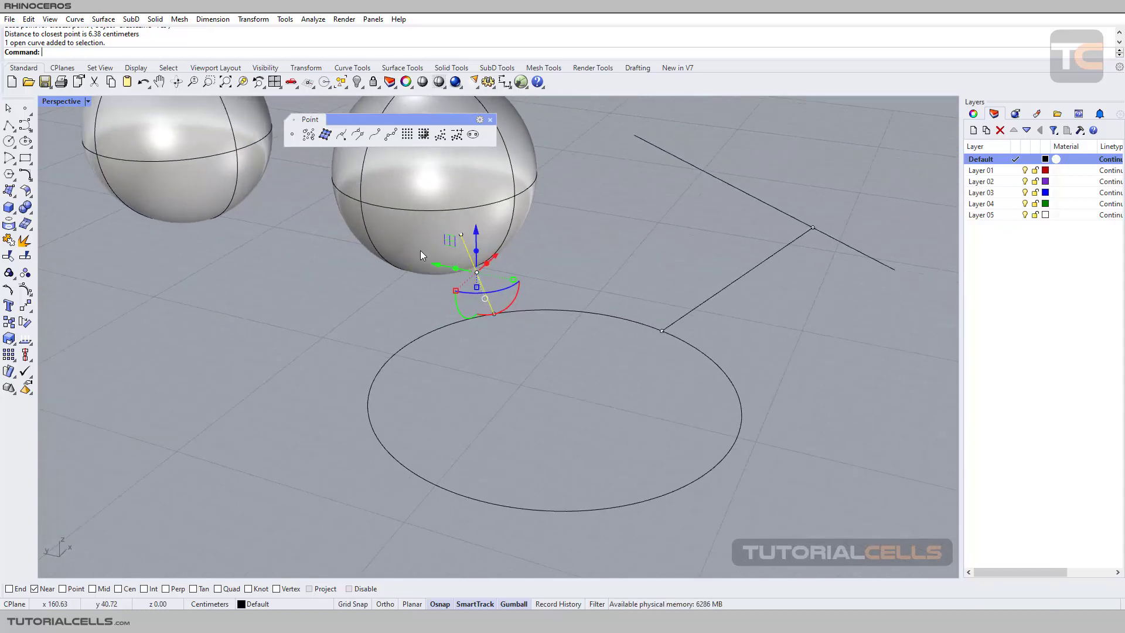
scroll(420, 251, down, 3)
right_drag(520, 229, 258, 246)
right_drag(556, 337, 504, 212)
key(Escape)
- Rerun ClosestPt with the sphere as the target
click(359, 138)
click(398, 247)
key(Return)
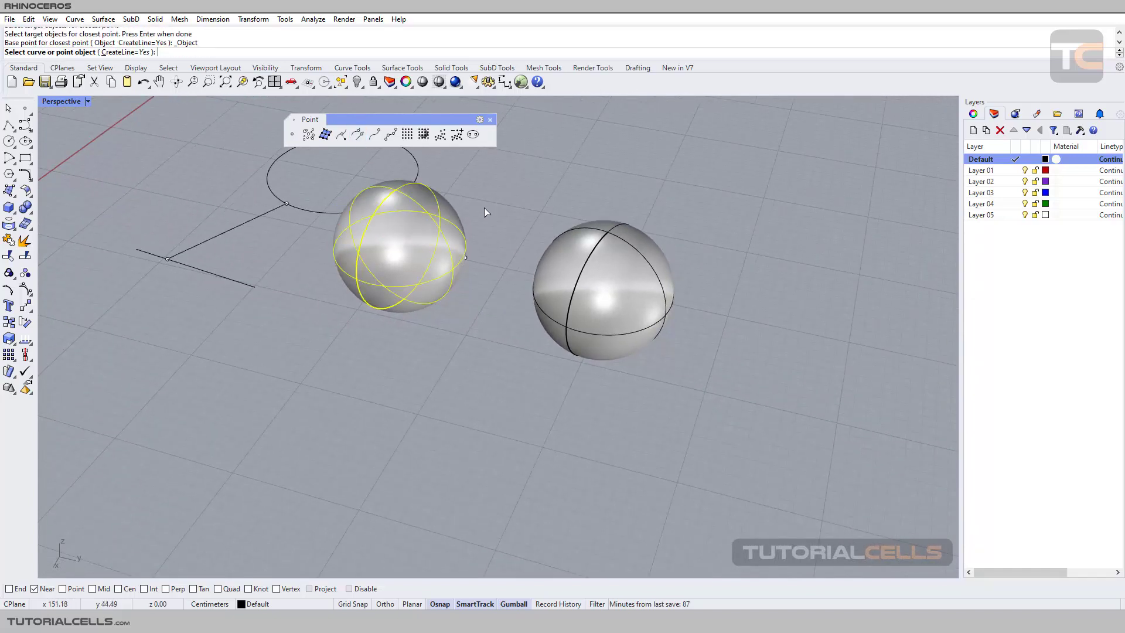
- Use the Object option and pick the circle to add the shortest circle-to-sphere connector
click(111, 52)
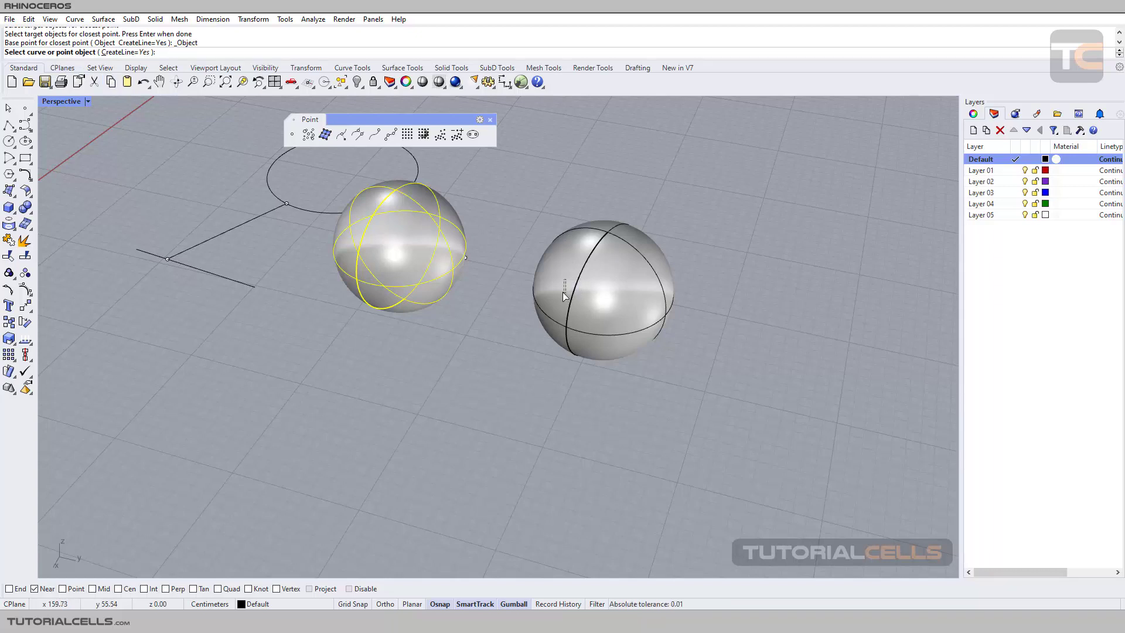
click(594, 261)
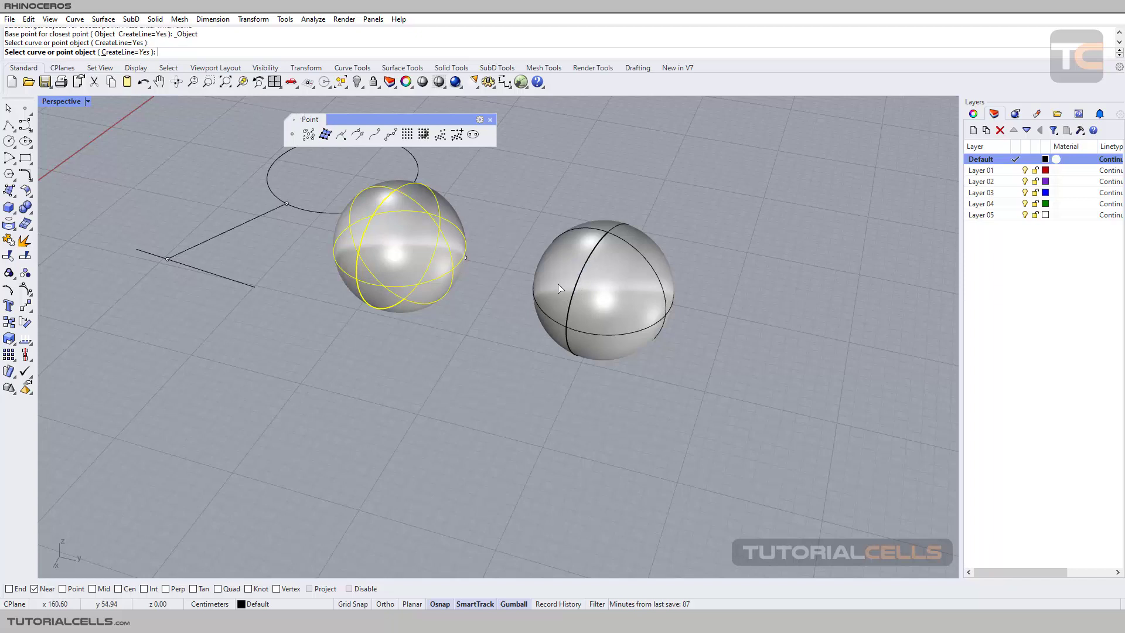
click(481, 256)
right_drag(482, 255, 595, 245)
scroll(568, 252, up, 5)
scroll(563, 254, down, 4)
scroll(563, 251, up, 3)
- Orbit and select the circle and spheres to inspect the connectors, then clear the selection
click(567, 304)
right_drag(538, 266, 605, 282)
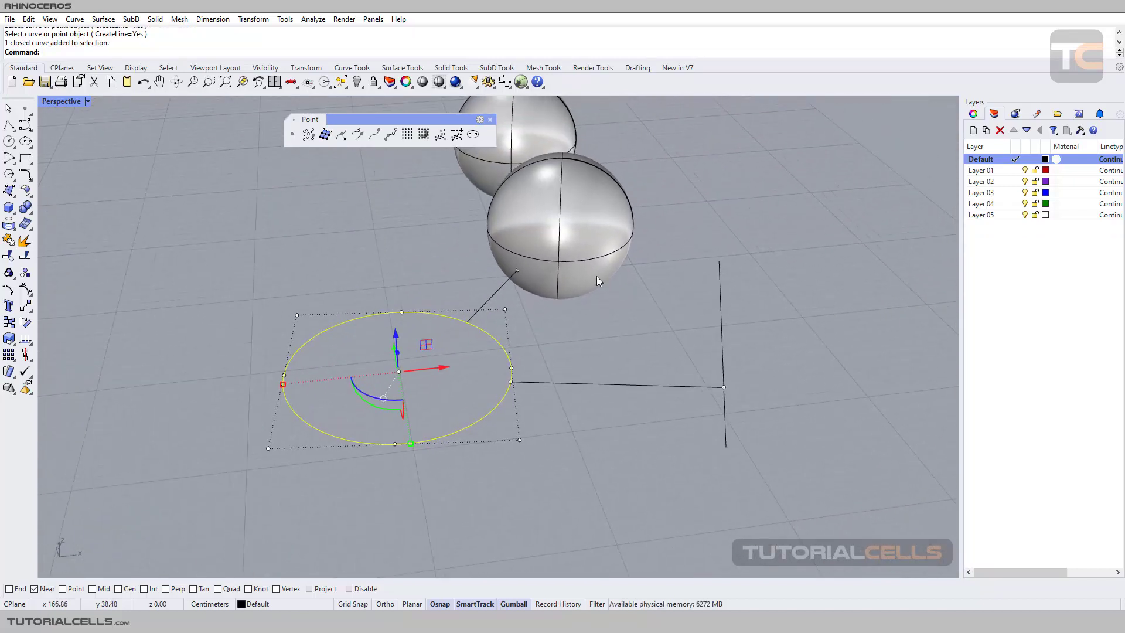
click(562, 243)
click(539, 147)
click(582, 290)
click(585, 321)
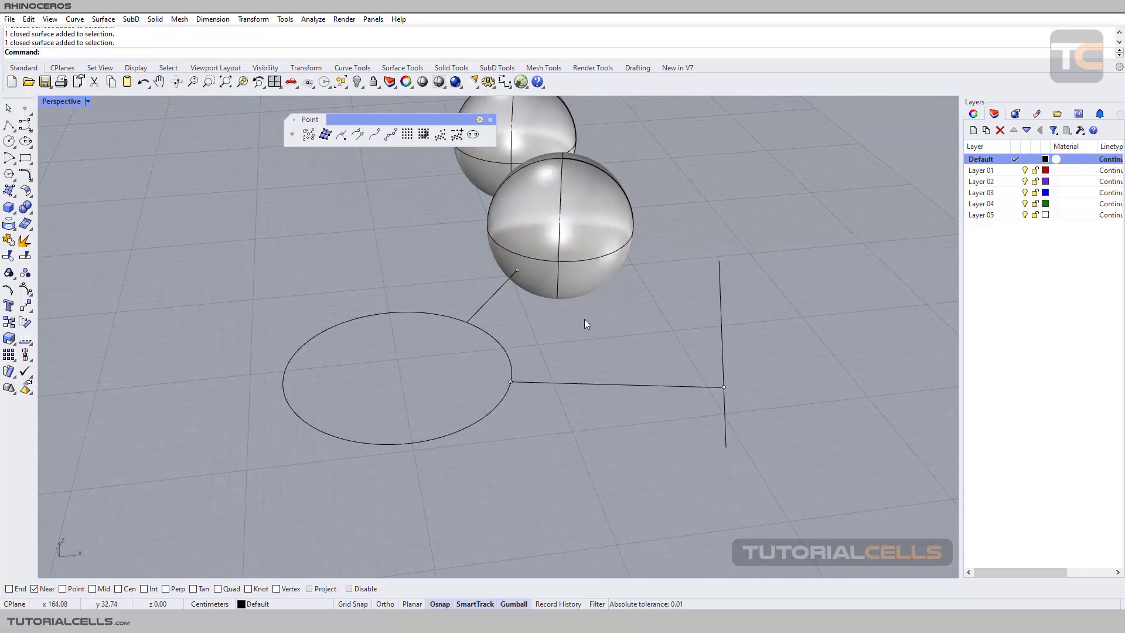